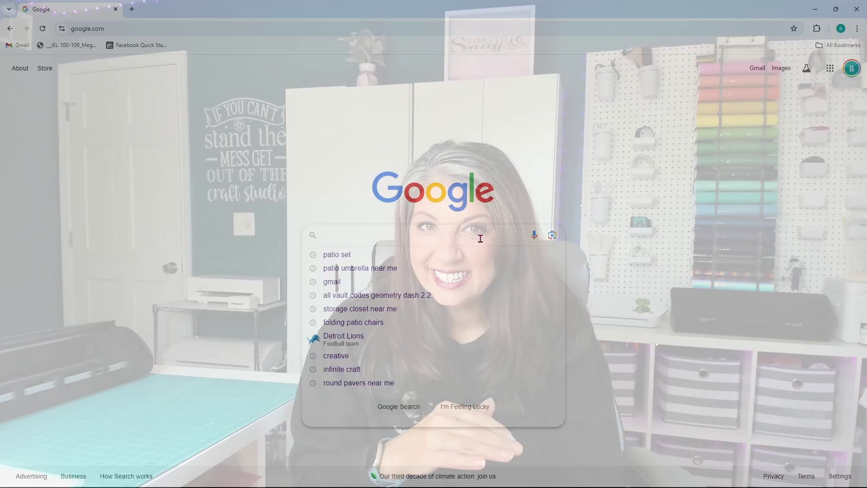
Search Google for 'Silhouette web' and scroll down to the Silhouette Web result.
{"action": "type", "text": "houette web"}
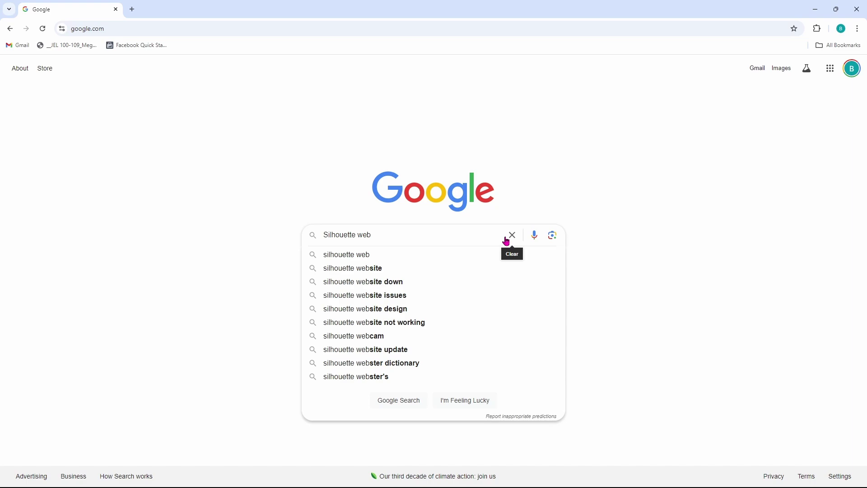
{"action": "key", "text": "Return"}
{"action": "scroll", "coordinate": [472, 239], "scroll_direction": "down", "scroll_amount": 6}
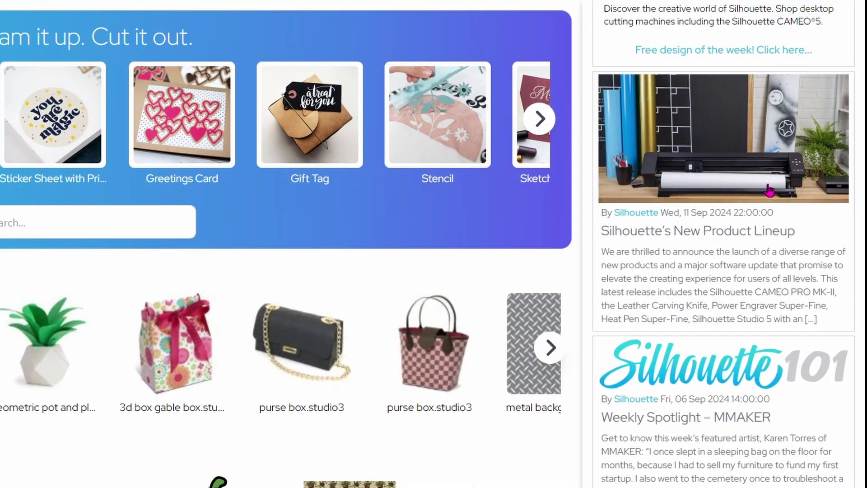
Scroll the Silhouette Web home page and page through more project templates.
{"action": "scroll", "coordinate": [770, 191], "scroll_direction": "down", "scroll_amount": 2}
{"action": "scroll", "coordinate": [770, 190], "scroll_direction": "down", "scroll_amount": 5}
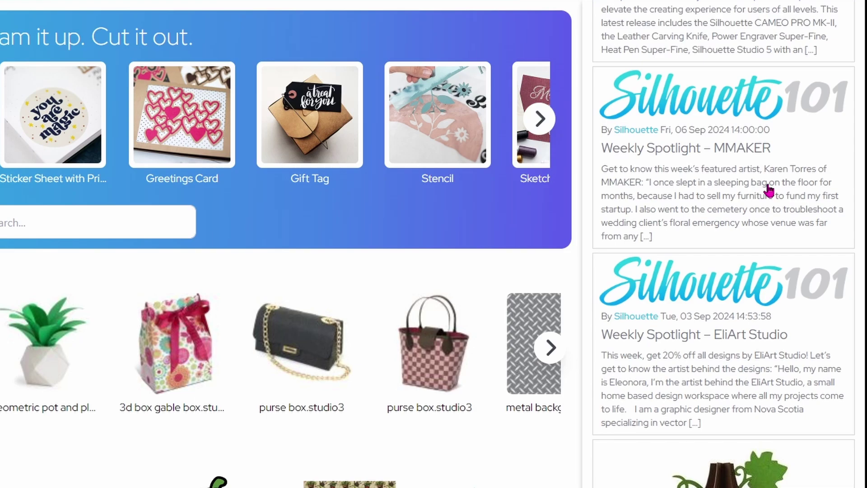
{"action": "scroll", "coordinate": [770, 190], "scroll_direction": "down", "scroll_amount": 3}
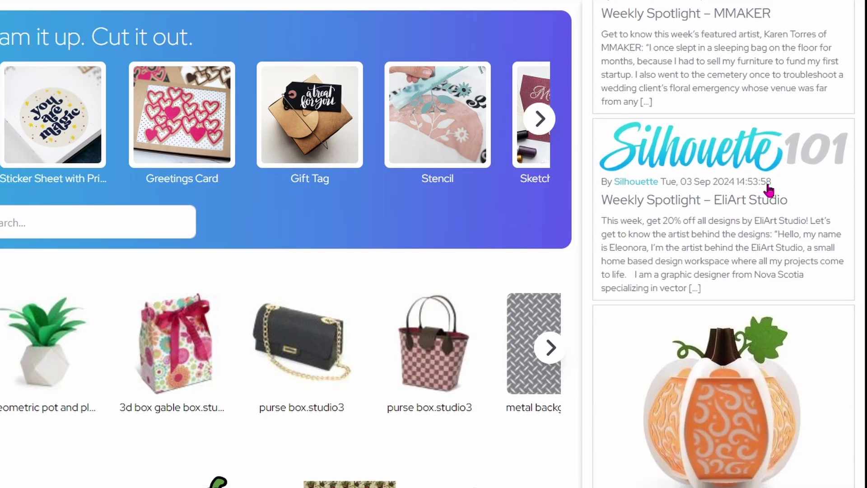
{"action": "scroll", "coordinate": [769, 191], "scroll_direction": "up", "scroll_amount": 2}
{"action": "scroll", "coordinate": [770, 191], "scroll_direction": "up", "scroll_amount": 2}
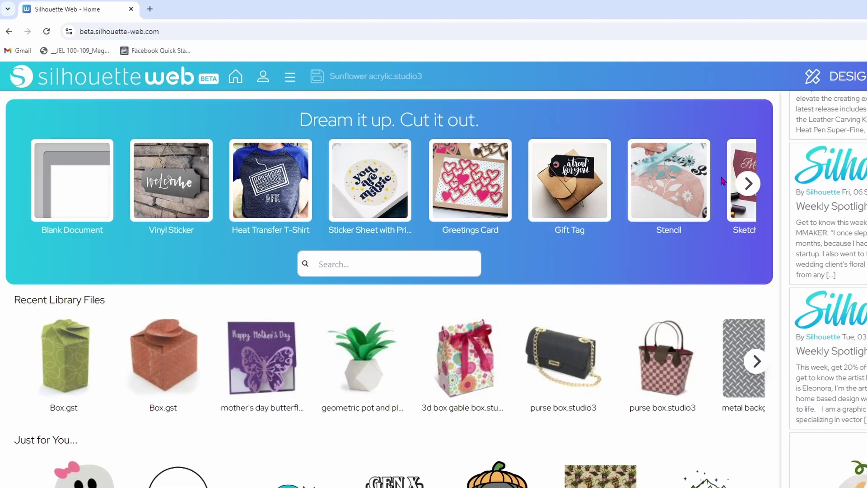
{"action": "left_click", "coordinate": [739, 181]}
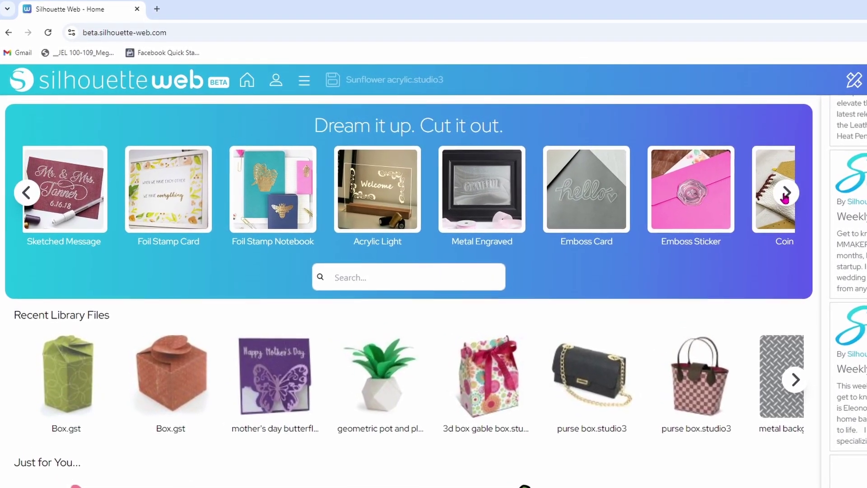
{"action": "left_click", "coordinate": [775, 195]}
{"action": "left_click", "coordinate": [775, 195]}
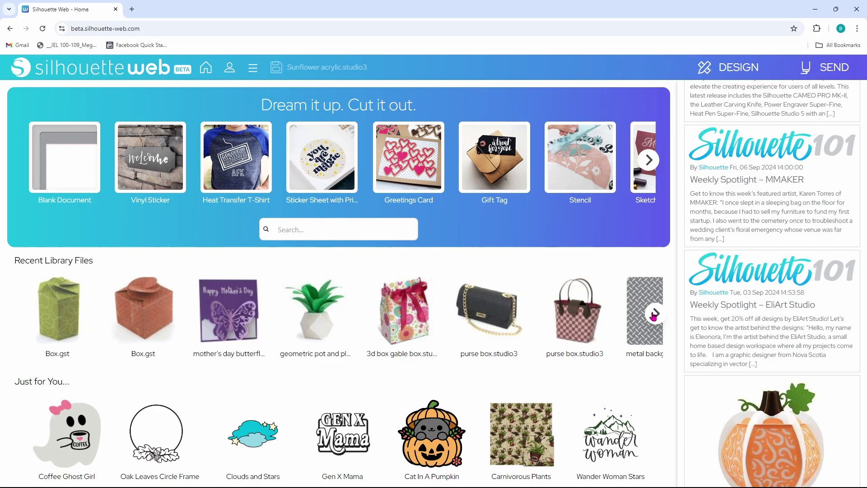
Page through the Recent Library Files and scroll down to the Just for You designs.
{"action": "left_click", "coordinate": [655, 315]}
{"action": "left_click", "coordinate": [655, 314]}
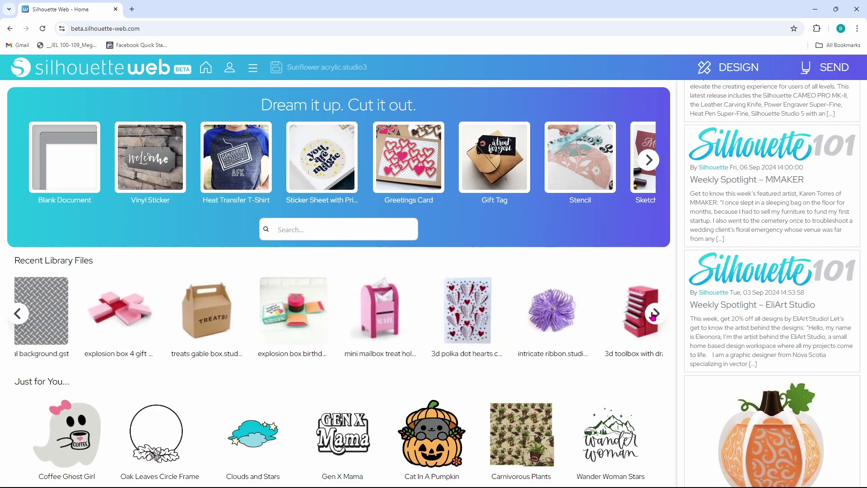
{"action": "left_click", "coordinate": [655, 314]}
{"action": "scroll", "coordinate": [28, 154], "scroll_direction": "down", "scroll_amount": 5}
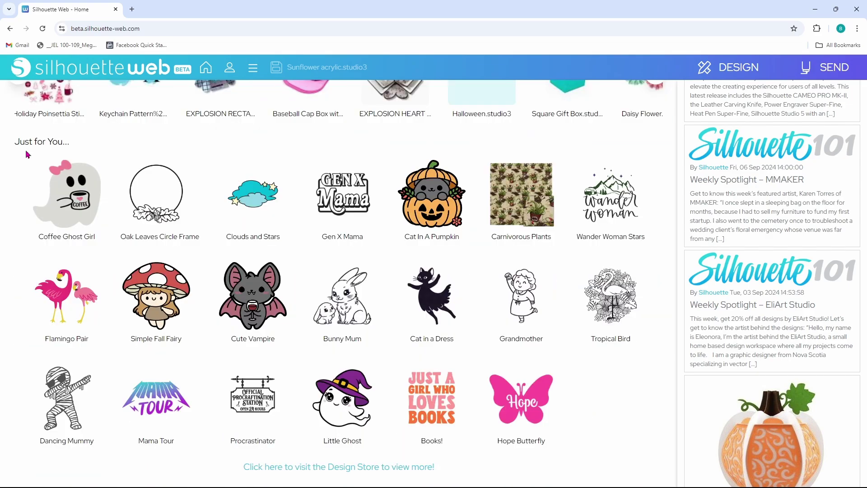
Open the Coffee Ghost Girl design in the Design Store and add it to the cart.
{"action": "left_click", "coordinate": [80, 188]}
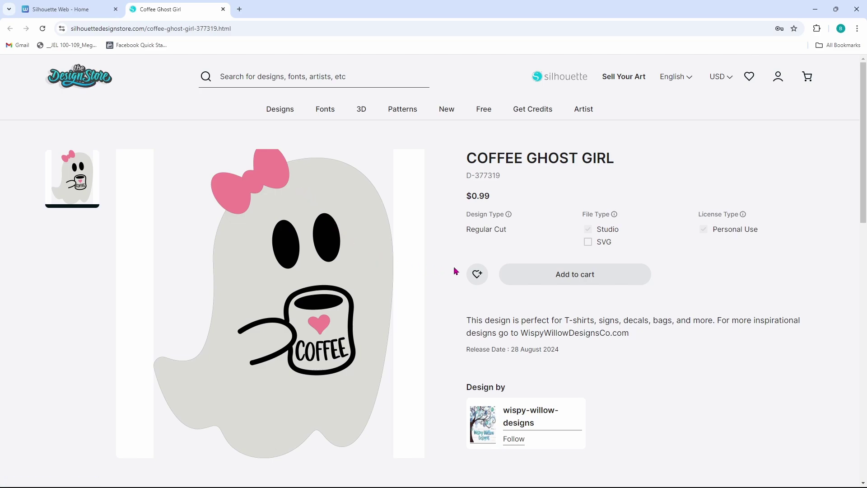
{"action": "left_click", "coordinate": [557, 281]}
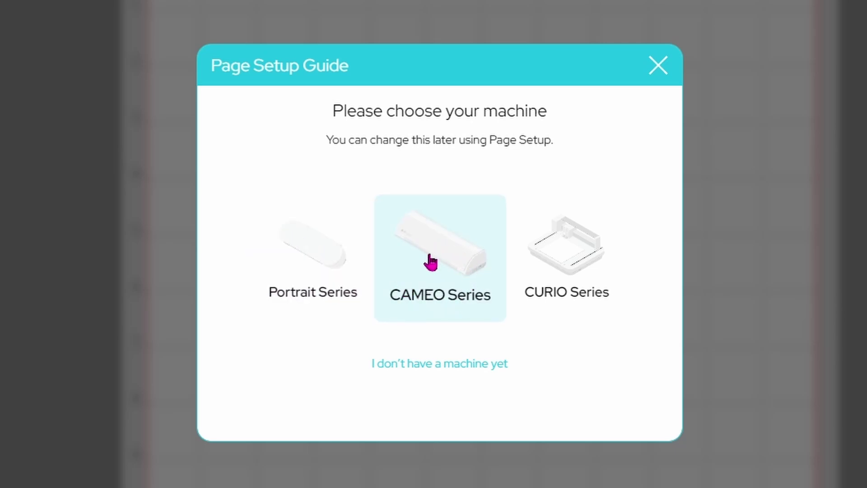
Select the CAMEO 5 from the CAMEO Series machines in the Page Setup Guide.
{"action": "left_click", "coordinate": [447, 261]}
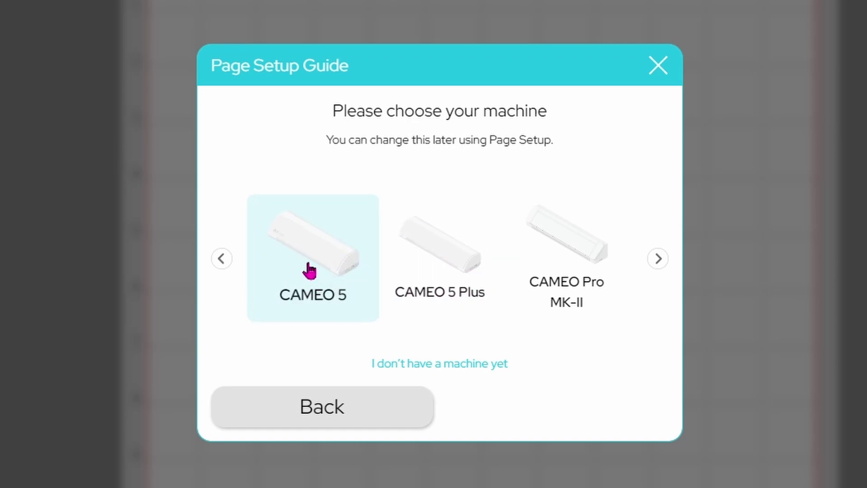
{"action": "left_click", "coordinate": [221, 265]}
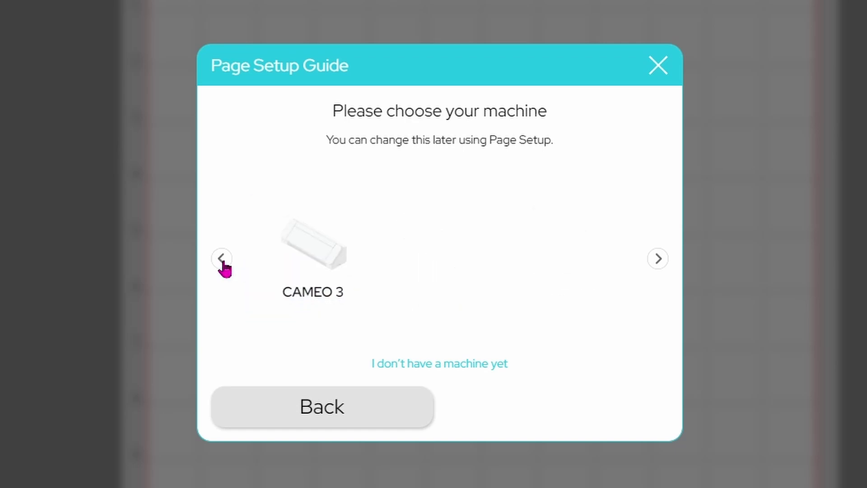
{"action": "left_click", "coordinate": [660, 264]}
{"action": "left_click", "coordinate": [659, 262]}
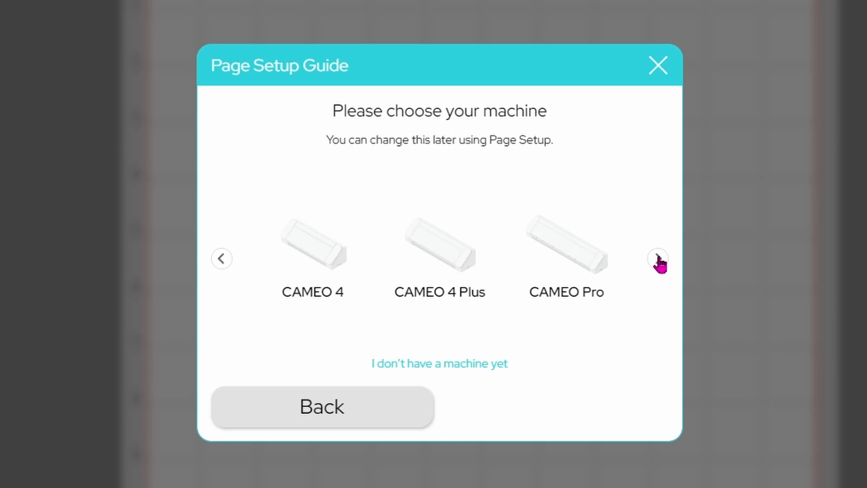
{"action": "left_click", "coordinate": [659, 262]}
{"action": "left_click", "coordinate": [325, 255]}
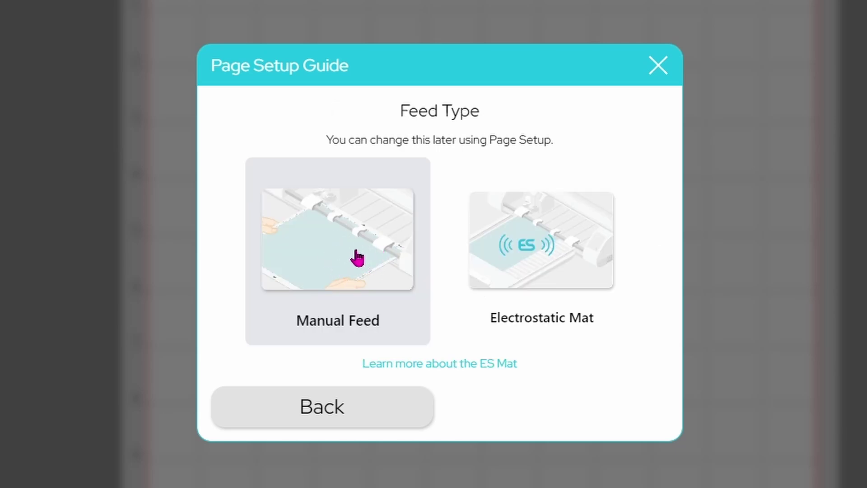
Choose manual feed, the Cameo 12 x 12 in mat and 12 x 12 in media.
{"action": "left_click", "coordinate": [357, 258]}
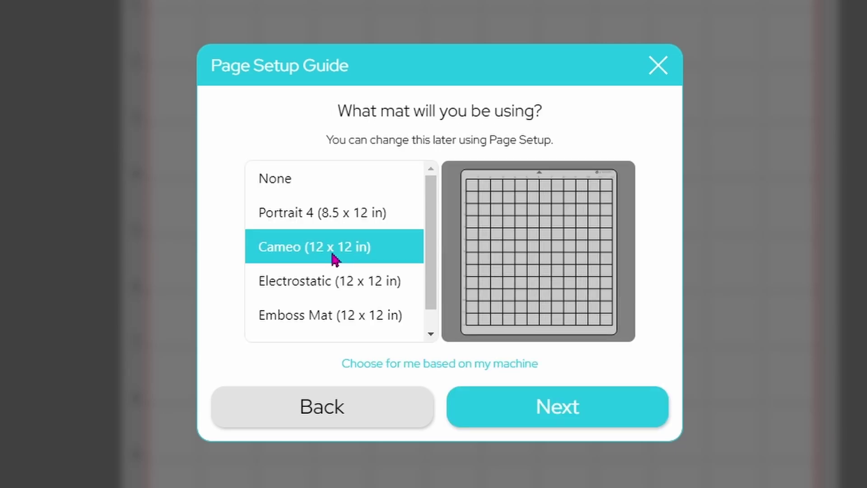
{"action": "left_click", "coordinate": [504, 418]}
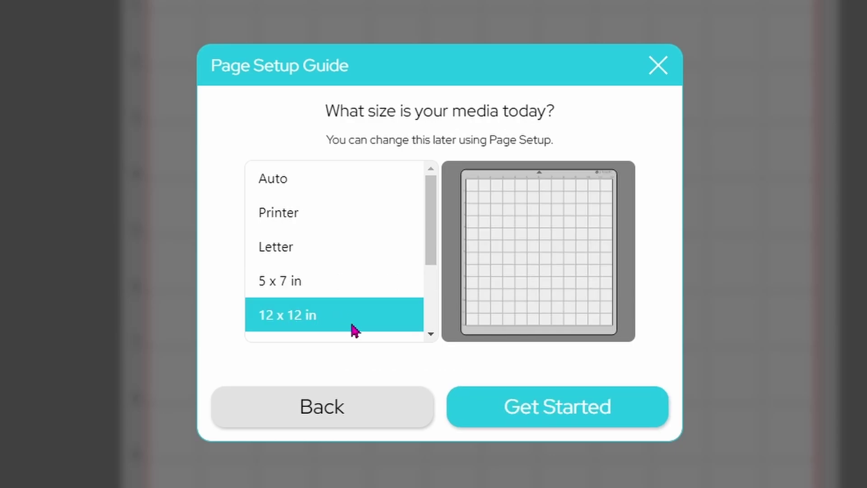
{"action": "left_click", "coordinate": [577, 424]}
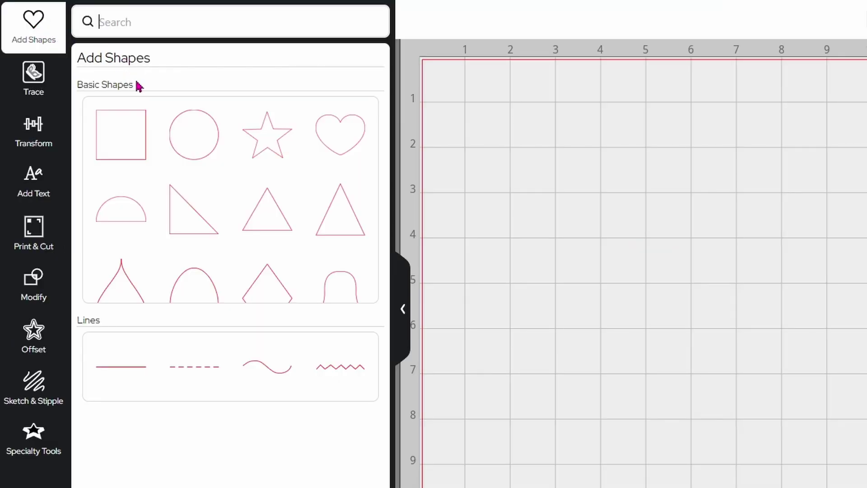
{"action": "left_click", "coordinate": [38, 81]}
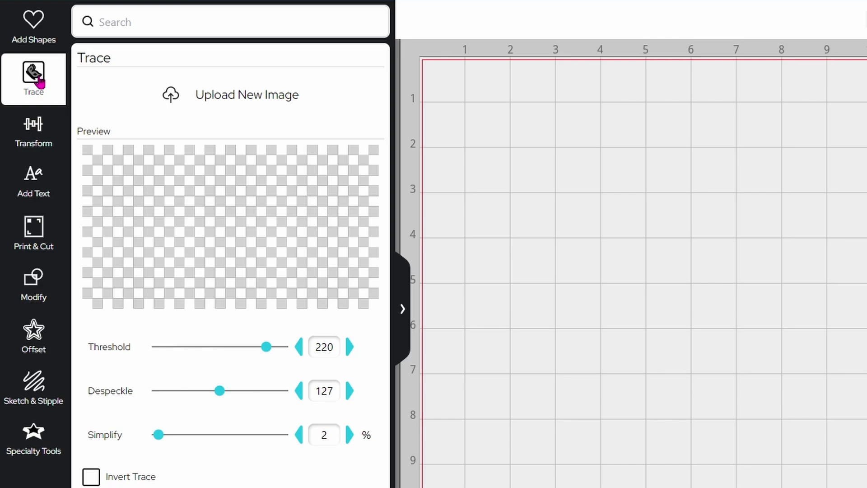
{"action": "left_click", "coordinate": [34, 126]}
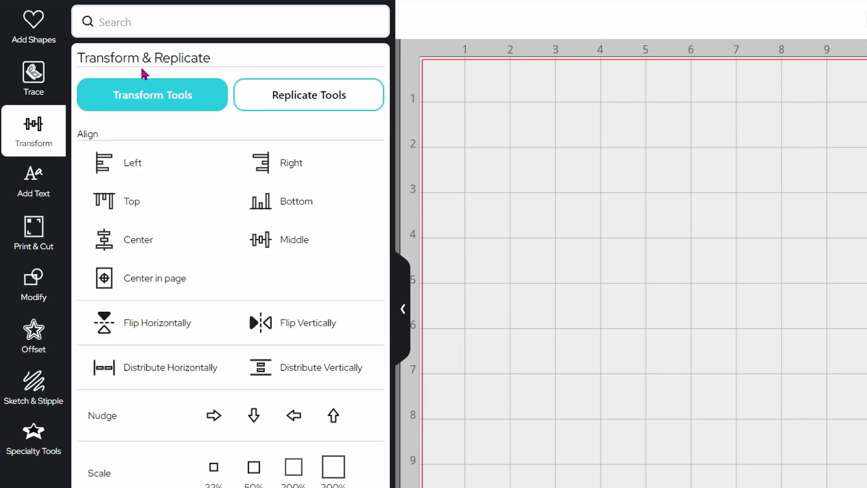
{"action": "left_click", "coordinate": [31, 187]}
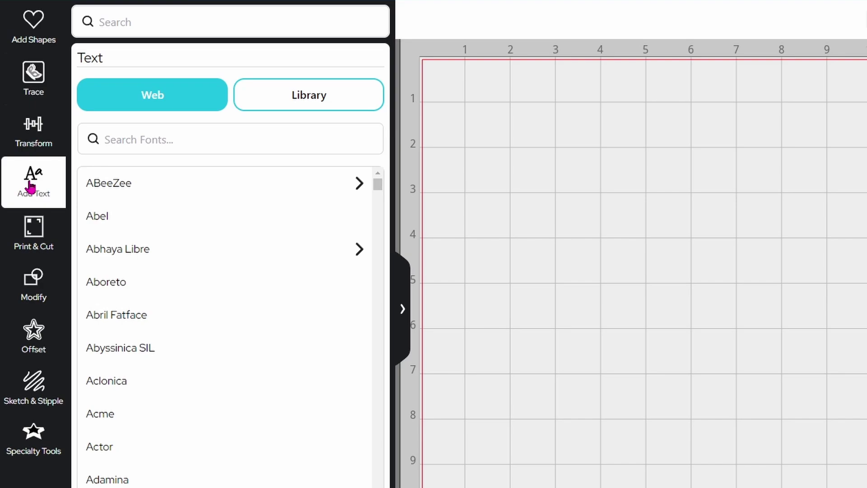
{"action": "left_click", "coordinate": [30, 233]}
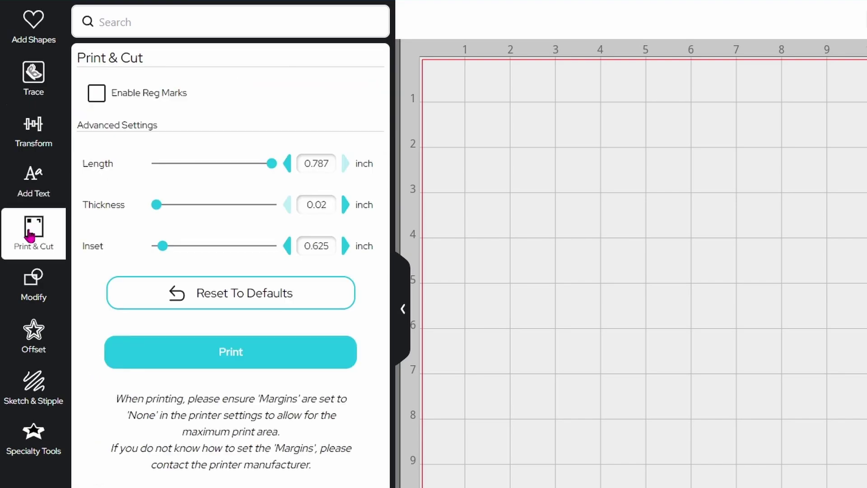
{"action": "left_click", "coordinate": [33, 285]}
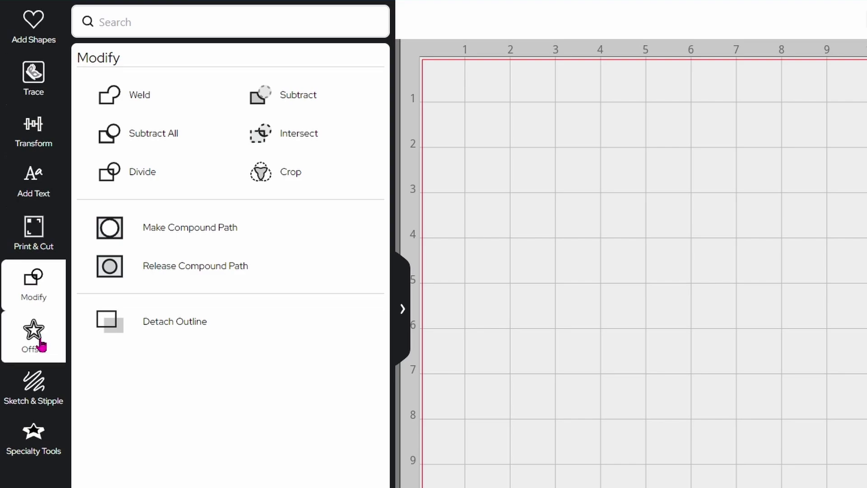
{"action": "left_click", "coordinate": [42, 346]}
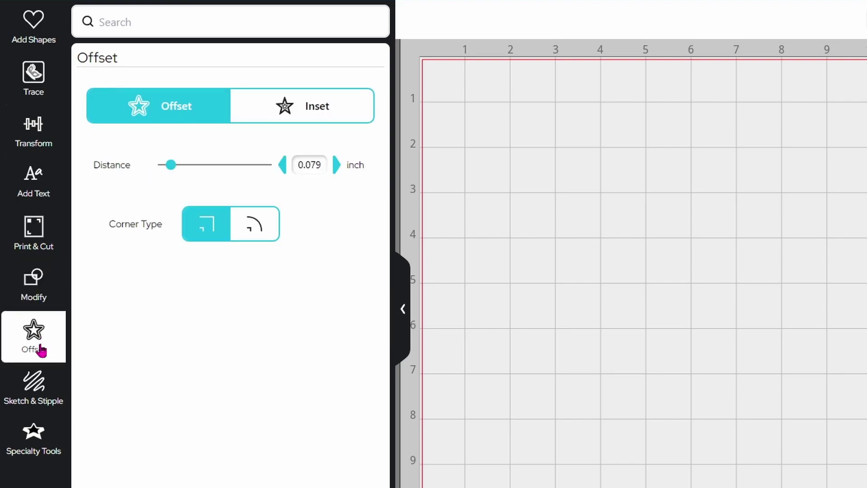
{"action": "left_click", "coordinate": [35, 392]}
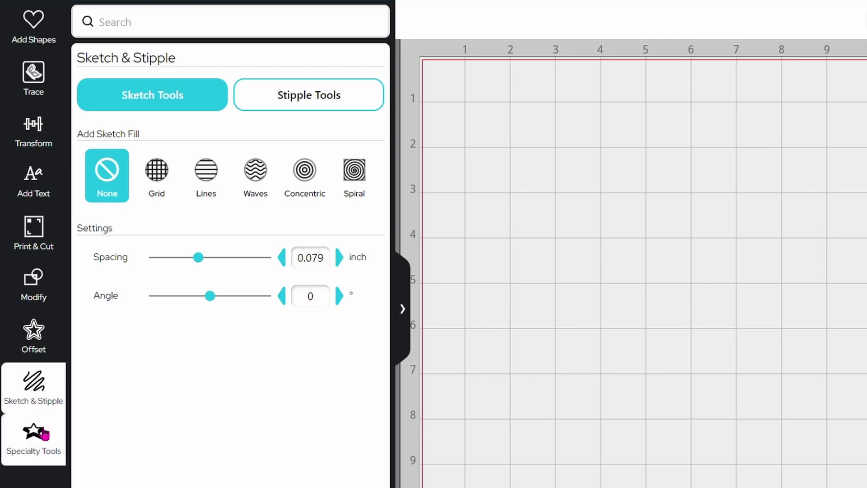
{"action": "left_click", "coordinate": [43, 444]}
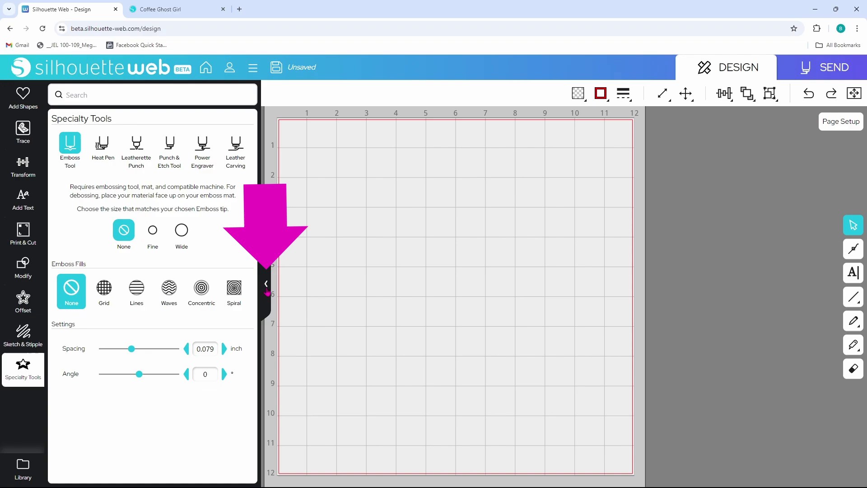
{"action": "left_click", "coordinate": [266, 283]}
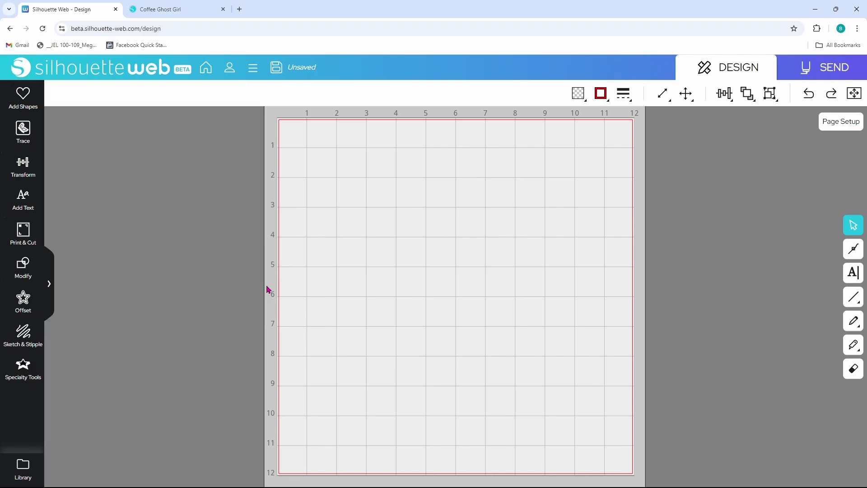
{"action": "left_click", "coordinate": [850, 125]}
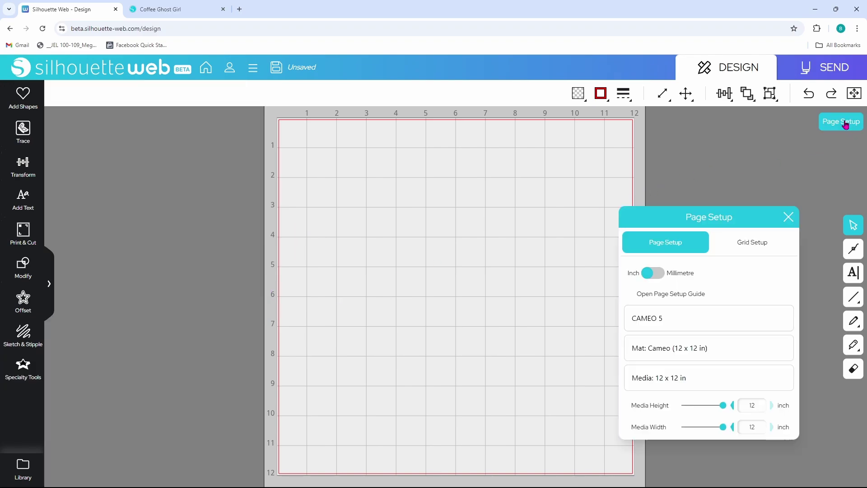
{"action": "left_click", "coordinate": [727, 197]}
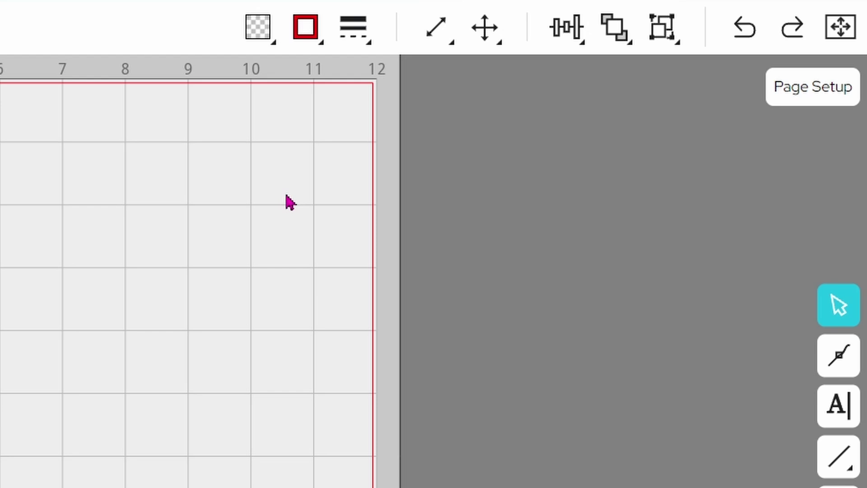
{"action": "left_click", "coordinate": [579, 95]}
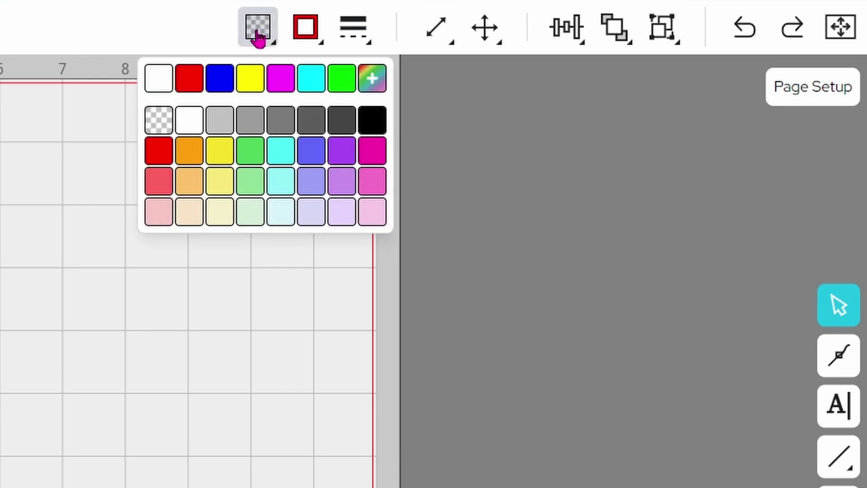
{"action": "left_click", "coordinate": [312, 37]}
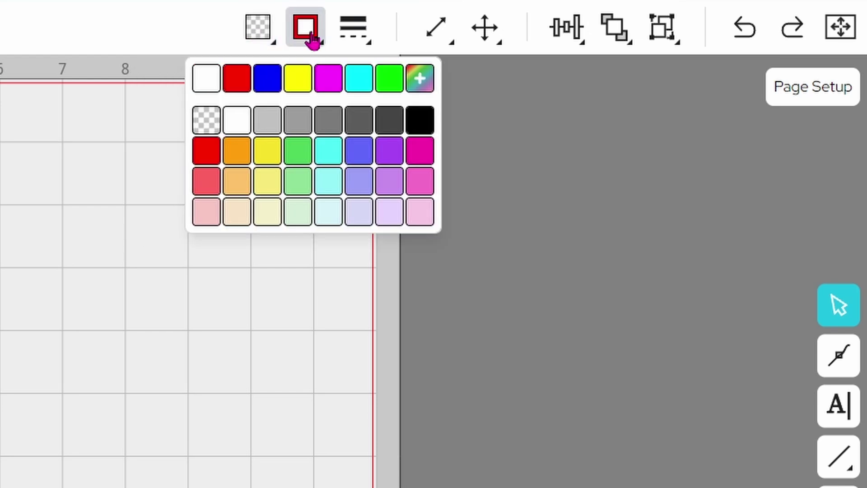
{"action": "left_click", "coordinate": [359, 38]}
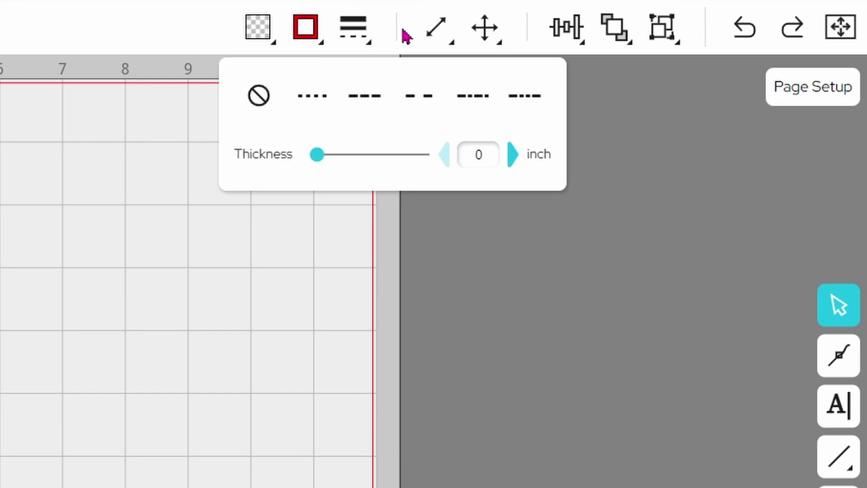
{"action": "left_click", "coordinate": [435, 42]}
{"action": "left_click", "coordinate": [476, 39]}
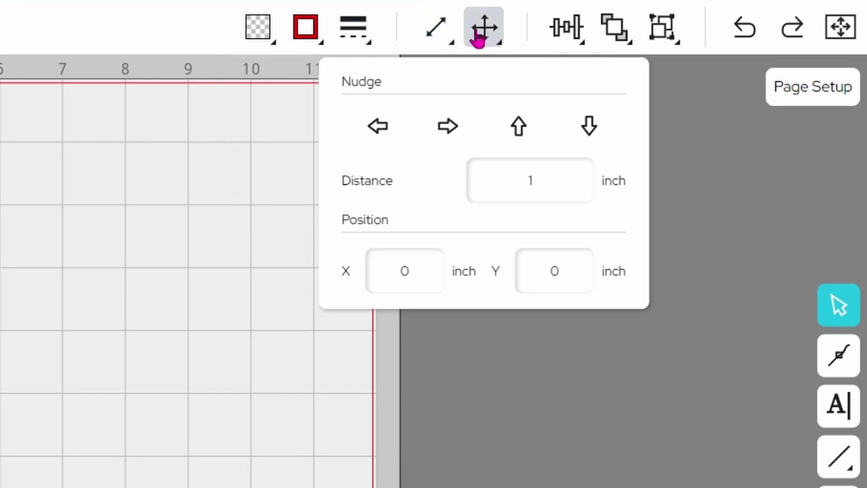
{"action": "left_click", "coordinate": [563, 37]}
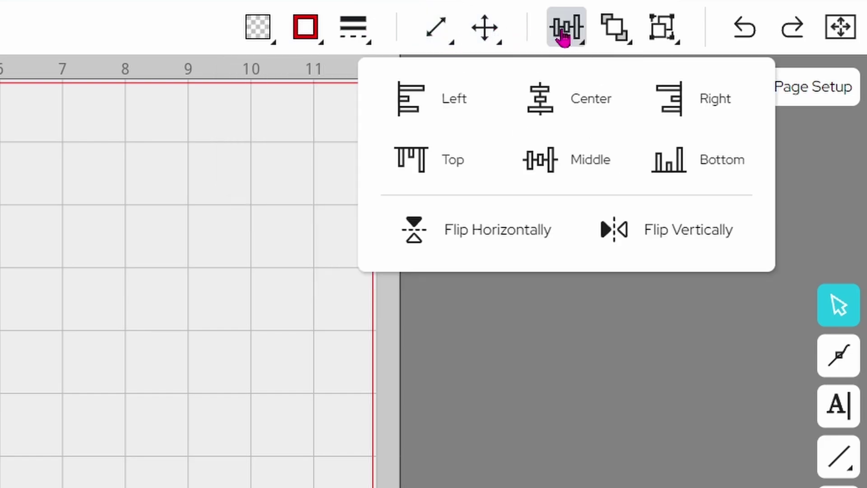
{"action": "left_click", "coordinate": [614, 39]}
{"action": "left_click", "coordinate": [659, 43]}
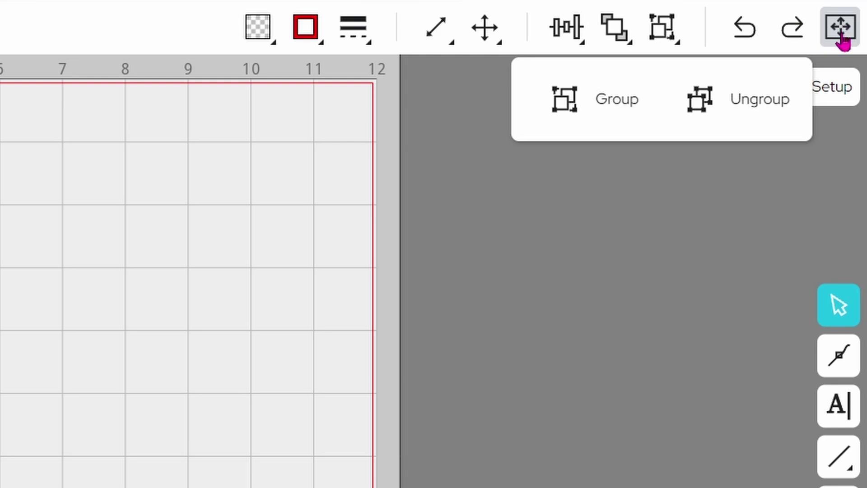
{"action": "left_click", "coordinate": [841, 31]}
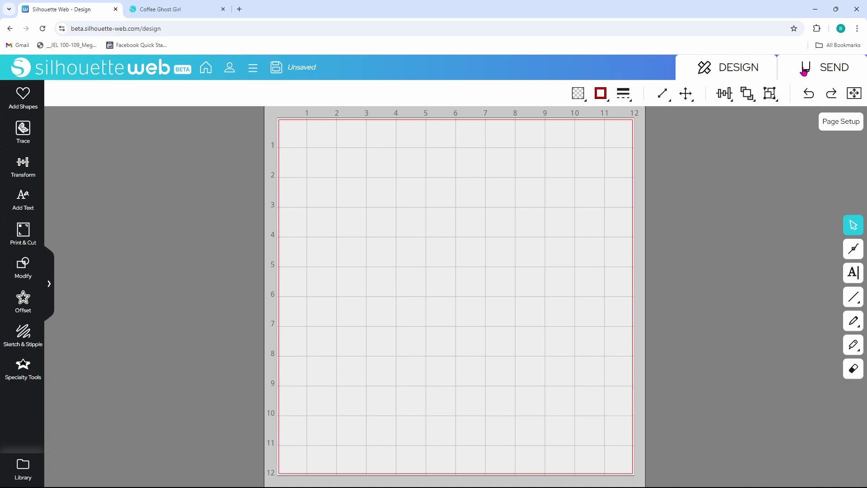
{"action": "left_click", "coordinate": [822, 74]}
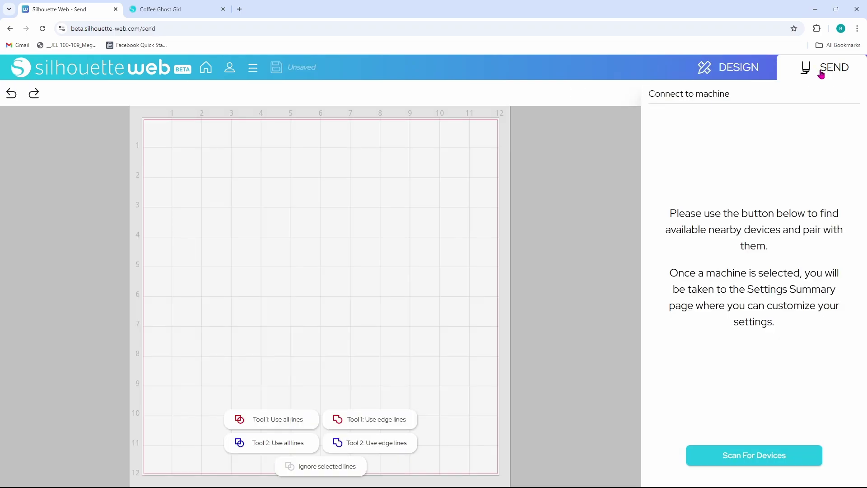
{"action": "left_click", "coordinate": [755, 69]}
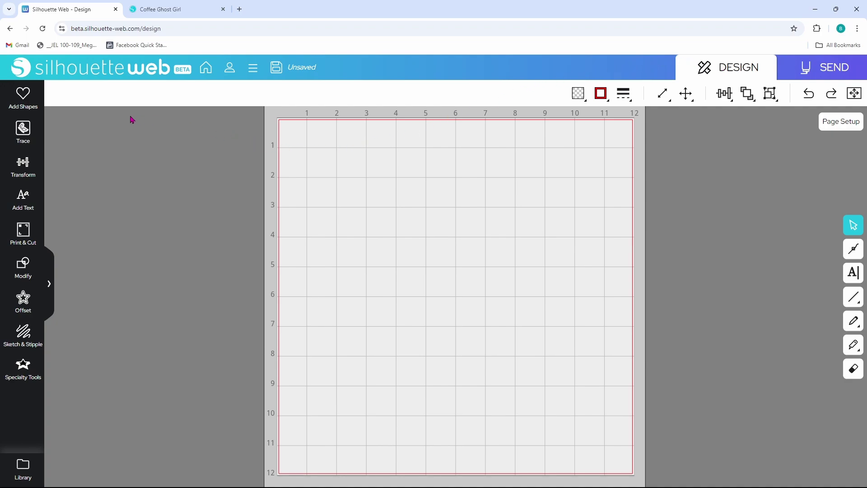
Add a heart from Add Shapes and move it toward the middle of the mat.
{"action": "left_click", "coordinate": [25, 98]}
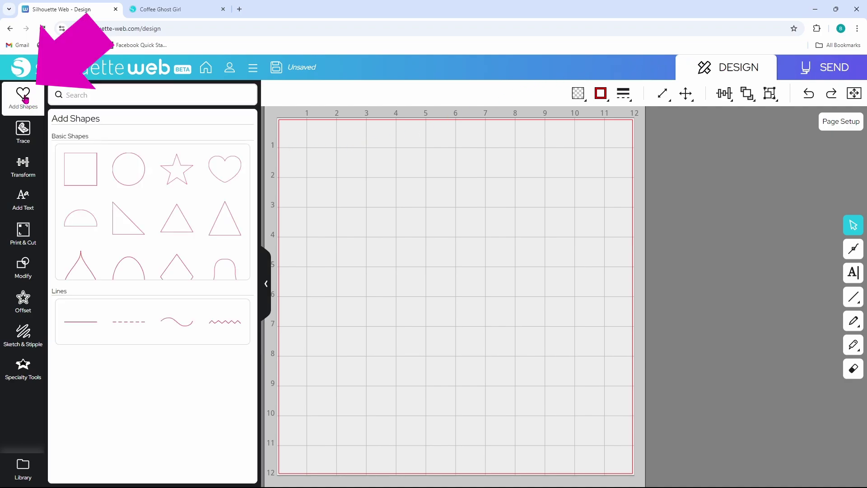
{"action": "left_click", "coordinate": [224, 176]}
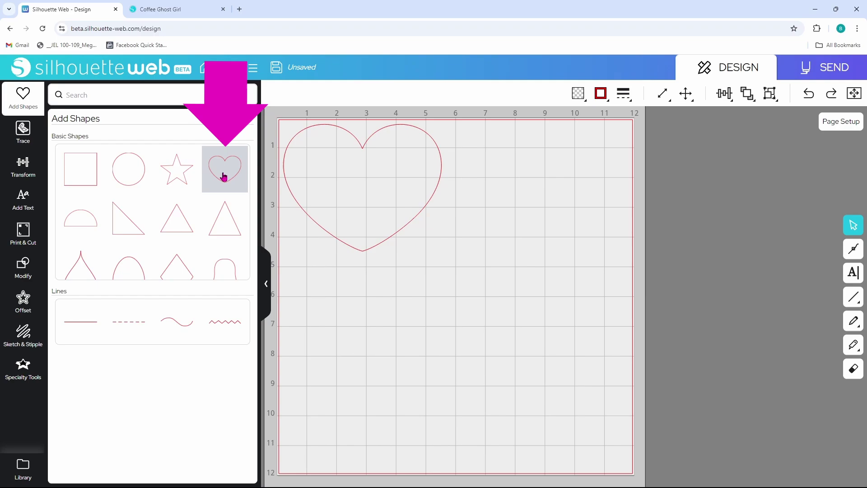
{"action": "left_click", "coordinate": [338, 242]}
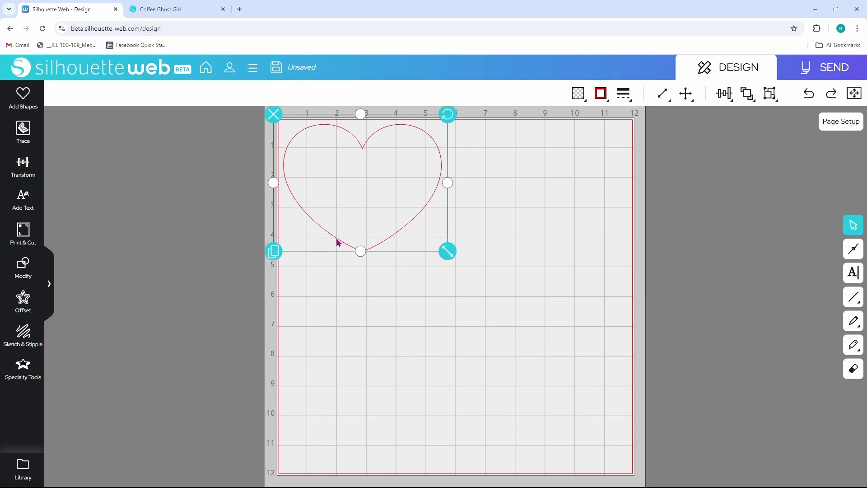
{"action": "left_click_drag", "start_coordinate": [338, 241], "coordinate": [429, 315]}
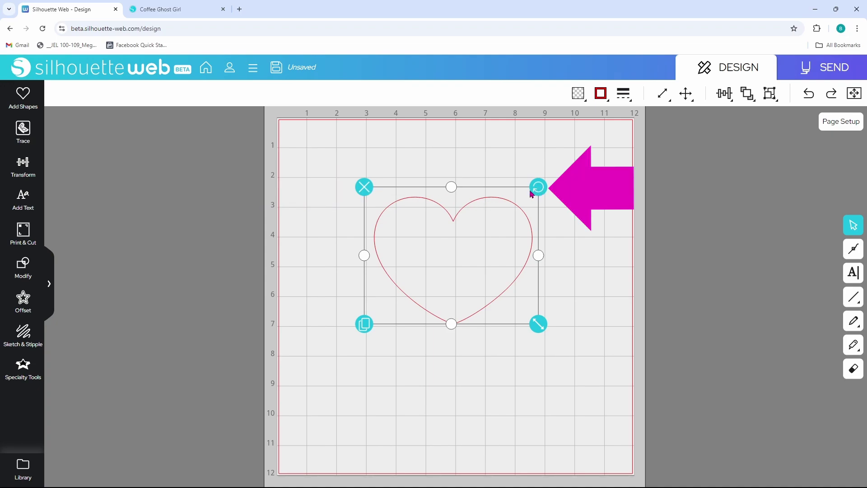
Rotate the heart clockwise, then duplicate it and delete the copy.
{"action": "left_click_drag", "start_coordinate": [539, 188], "coordinate": [532, 219]}
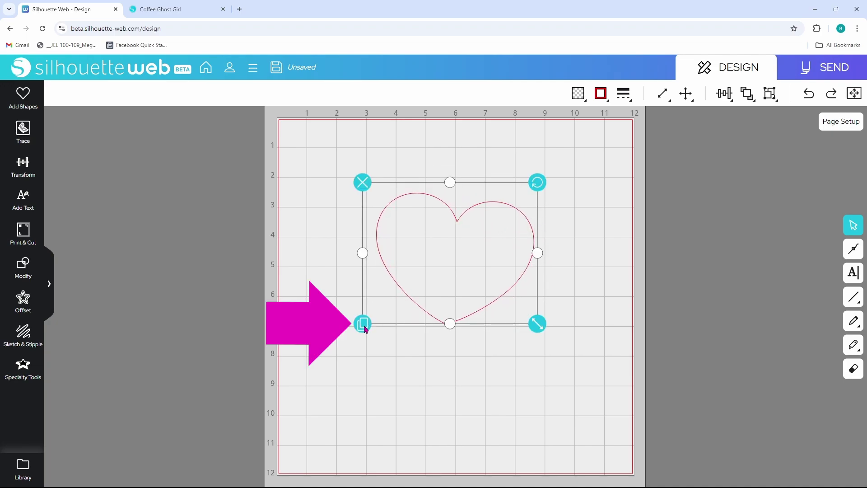
{"action": "left_click", "coordinate": [363, 326]}
{"action": "left_click_drag", "start_coordinate": [468, 336], "coordinate": [662, 333]}
{"action": "left_click", "coordinate": [572, 195]}
Shrink the heart to roughly 2 x 2 in using the scale and side handles.
{"action": "left_click", "coordinate": [531, 267]}
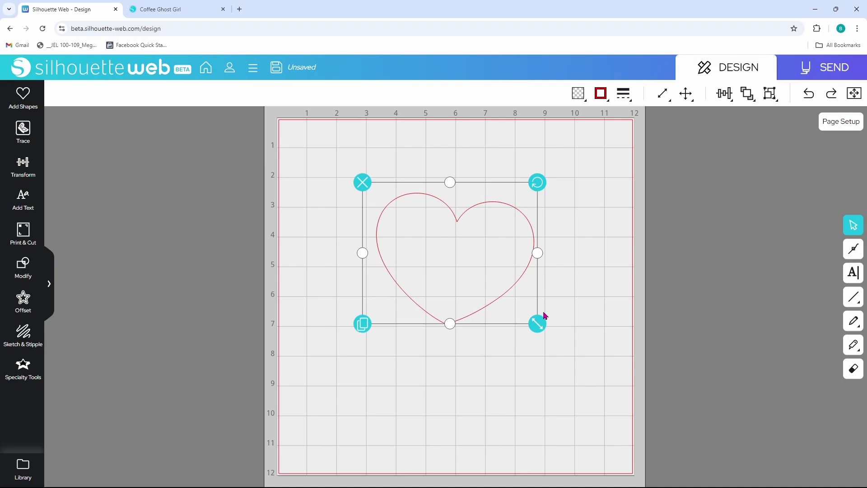
{"action": "left_click_drag", "start_coordinate": [539, 326], "coordinate": [459, 261]}
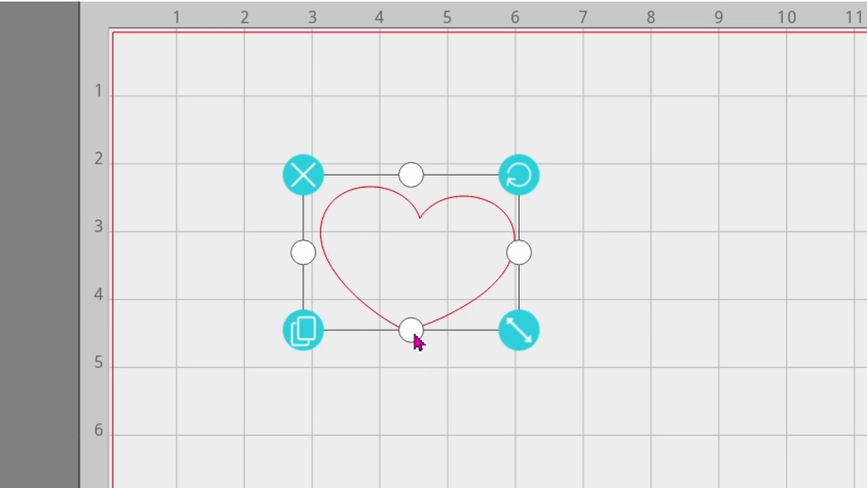
{"action": "left_click_drag", "start_coordinate": [414, 334], "coordinate": [412, 314]}
{"action": "left_click_drag", "start_coordinate": [520, 246], "coordinate": [473, 248]}
{"action": "left_click_drag", "start_coordinate": [392, 179], "coordinate": [390, 193]}
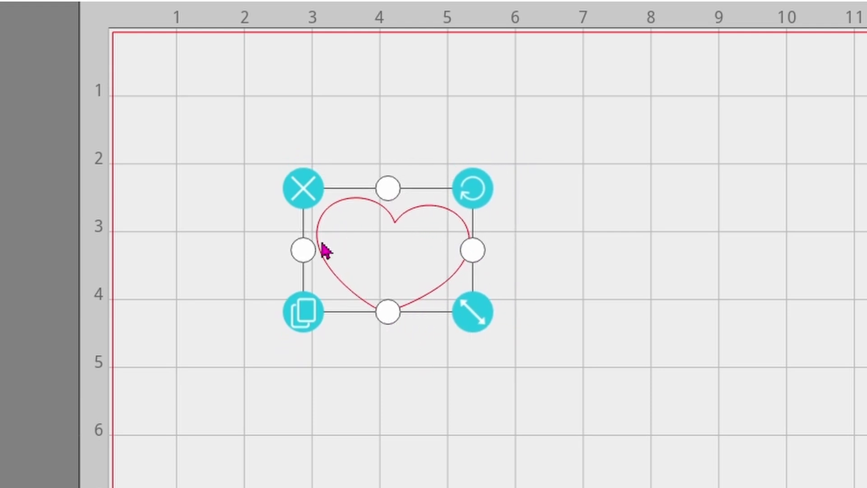
{"action": "left_click_drag", "start_coordinate": [304, 253], "coordinate": [331, 257]}
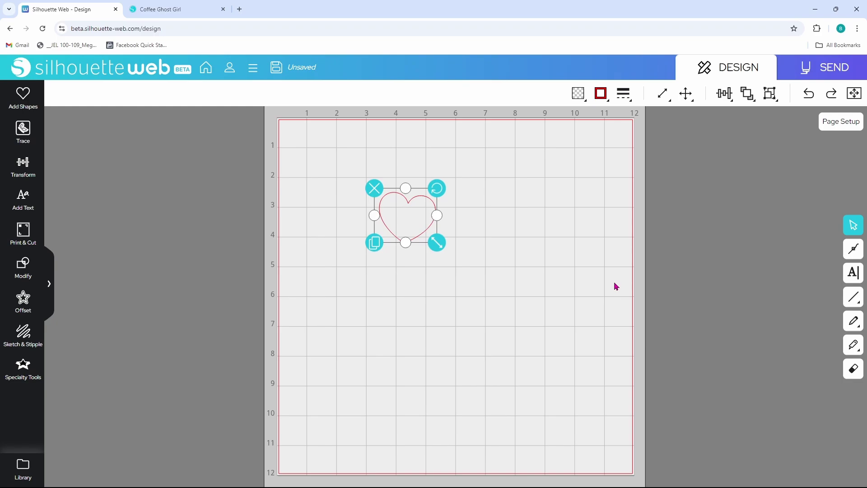
Open the Send view and scan for nearby devices to find the CAMEO 5.
{"action": "left_click", "coordinate": [809, 77]}
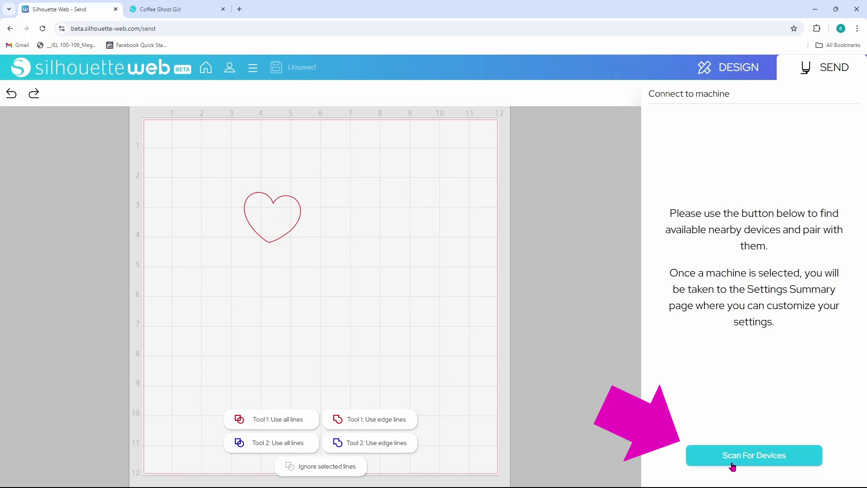
{"action": "left_click", "coordinate": [769, 465]}
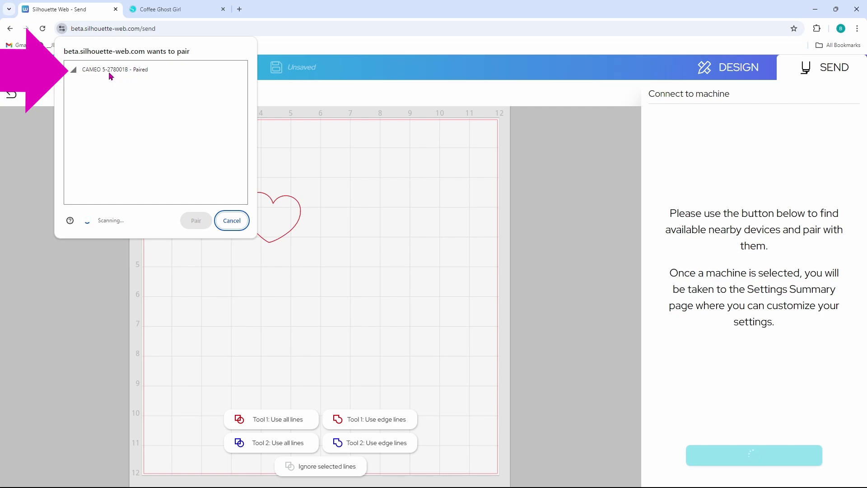
Pair the CAMEO 5 and assign the heart's lines to Tool 1: AutoBlade, plain cardstock.
{"action": "left_click", "coordinate": [110, 73]}
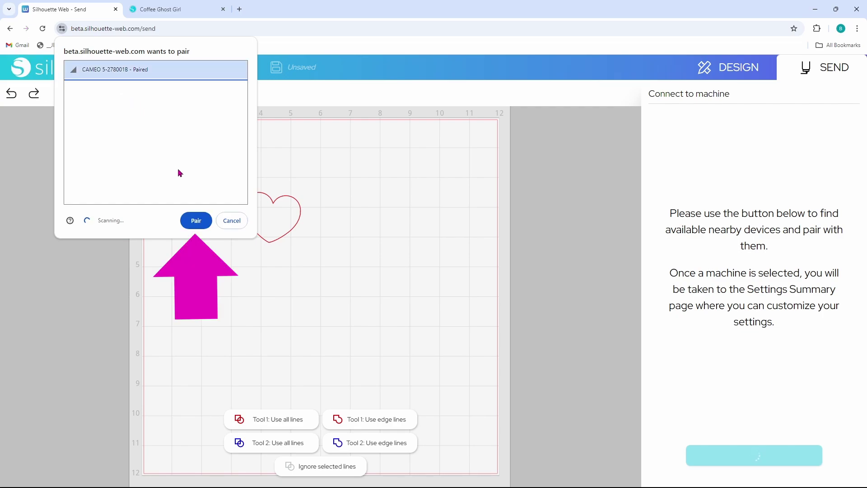
{"action": "left_click", "coordinate": [195, 221]}
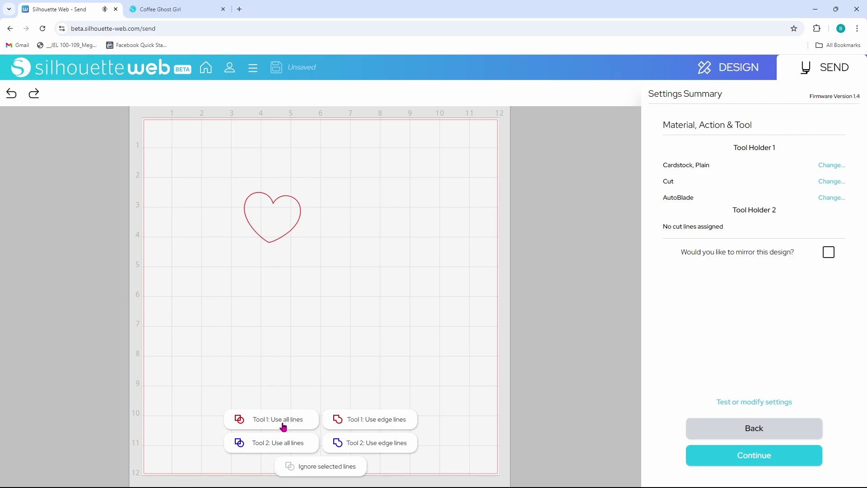
{"action": "left_click", "coordinate": [268, 246]}
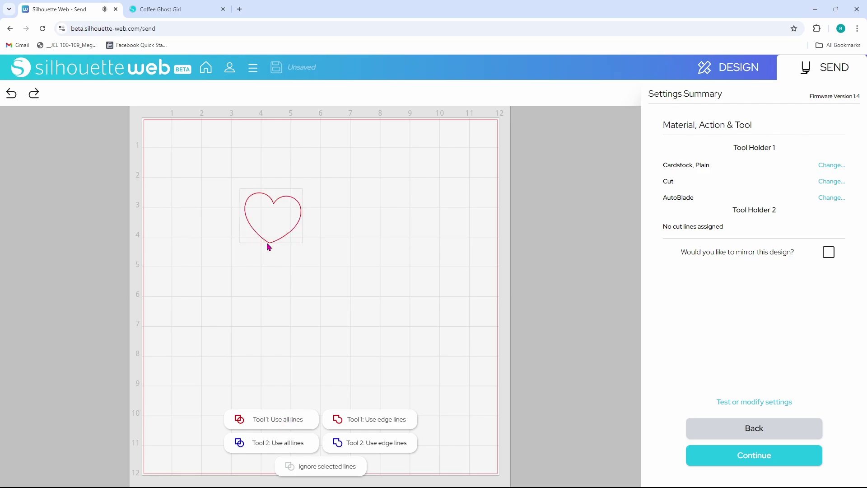
{"action": "left_click", "coordinate": [264, 446]}
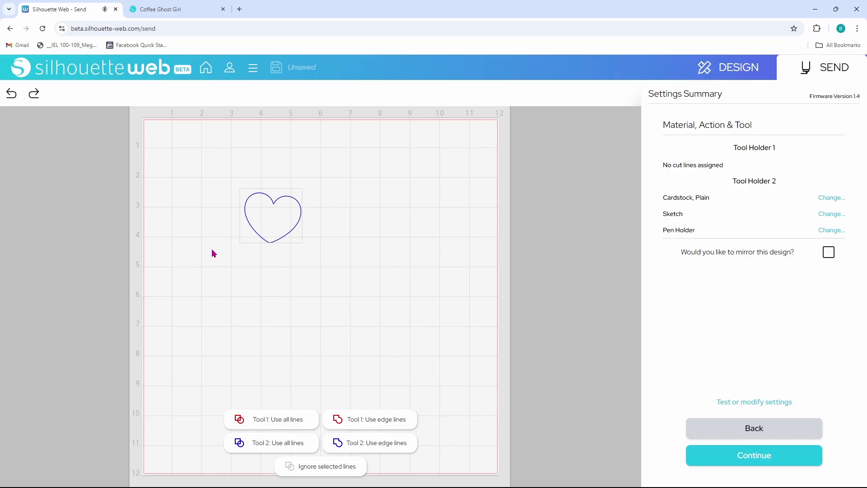
{"action": "left_click", "coordinate": [293, 422]}
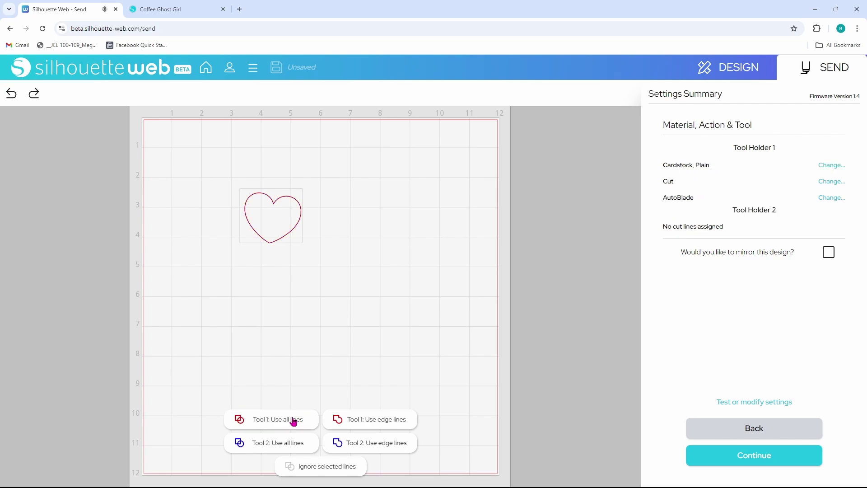
Review the cut settings, leaving Intelligent Path Technology off, speed 4 and blade depth 3.
{"action": "left_click", "coordinate": [770, 404]}
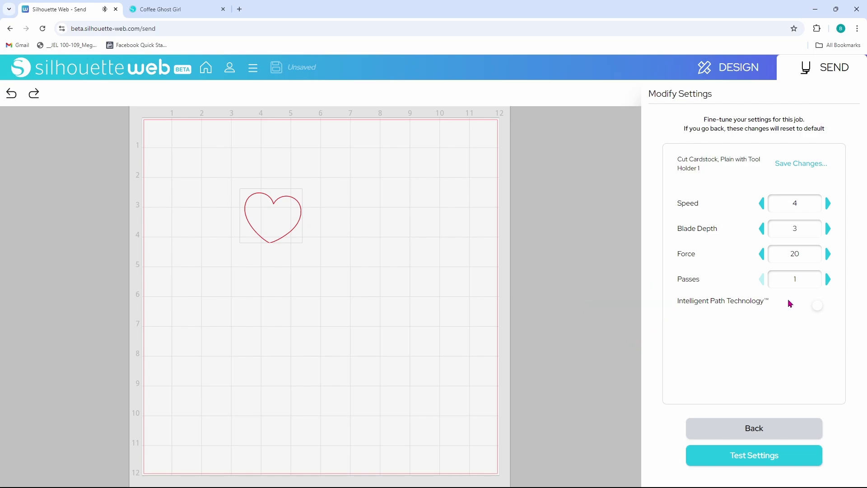
{"action": "left_click", "coordinate": [823, 312]}
{"action": "left_click", "coordinate": [824, 312]}
{"action": "left_click", "coordinate": [821, 313]}
{"action": "left_click", "coordinate": [825, 313]}
{"action": "left_click", "coordinate": [762, 203]}
{"action": "left_click", "coordinate": [829, 205]}
{"action": "left_click", "coordinate": [763, 230]}
{"action": "left_click", "coordinate": [828, 230]}
Step through Load Tools, Place Media and Load Mat to the Make It! stage.
{"action": "left_click", "coordinate": [763, 436]}
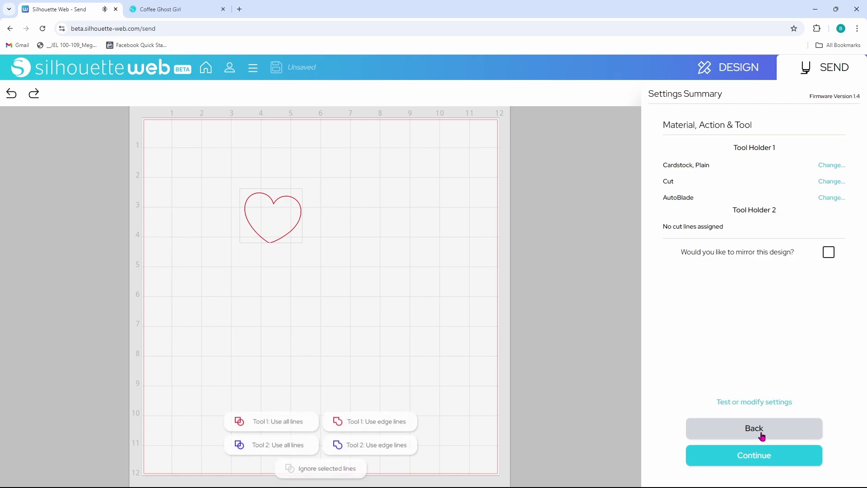
{"action": "left_click", "coordinate": [766, 459]}
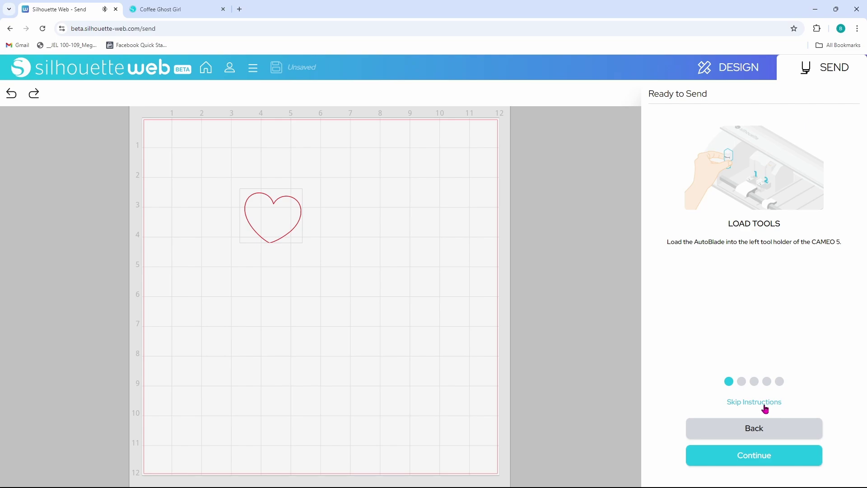
{"action": "left_click", "coordinate": [775, 457]}
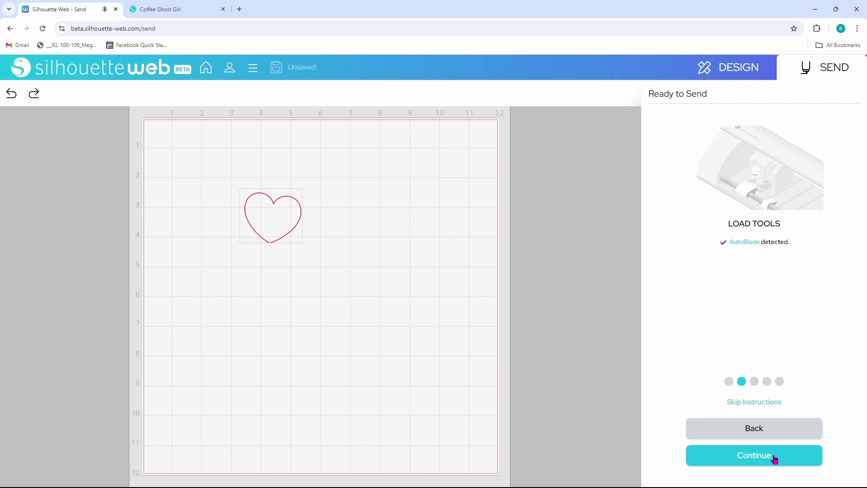
{"action": "left_click", "coordinate": [775, 458]}
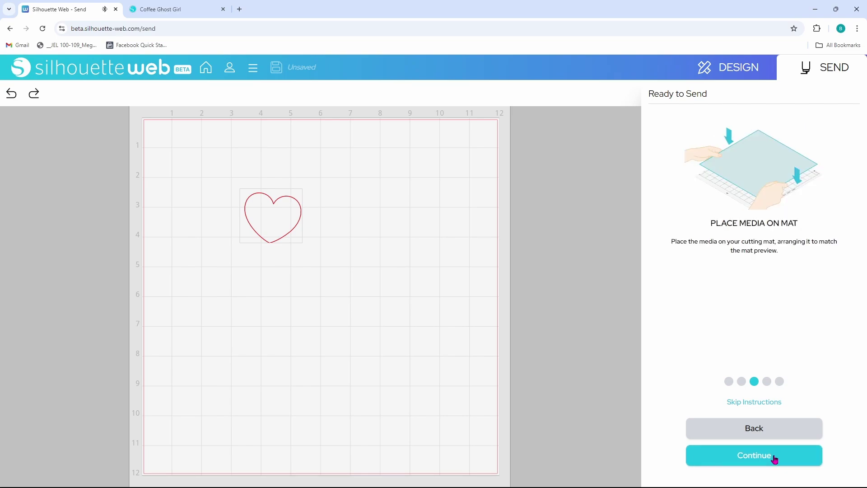
{"action": "left_click", "coordinate": [774, 457]}
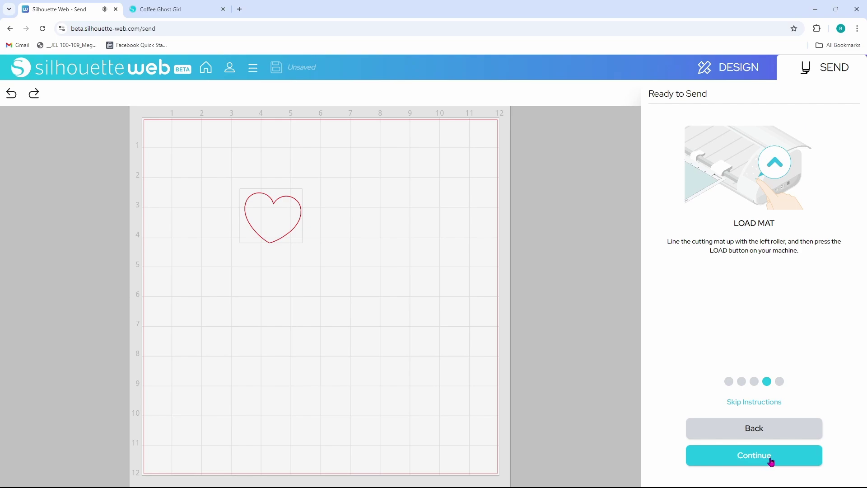
{"action": "left_click", "coordinate": [774, 458]}
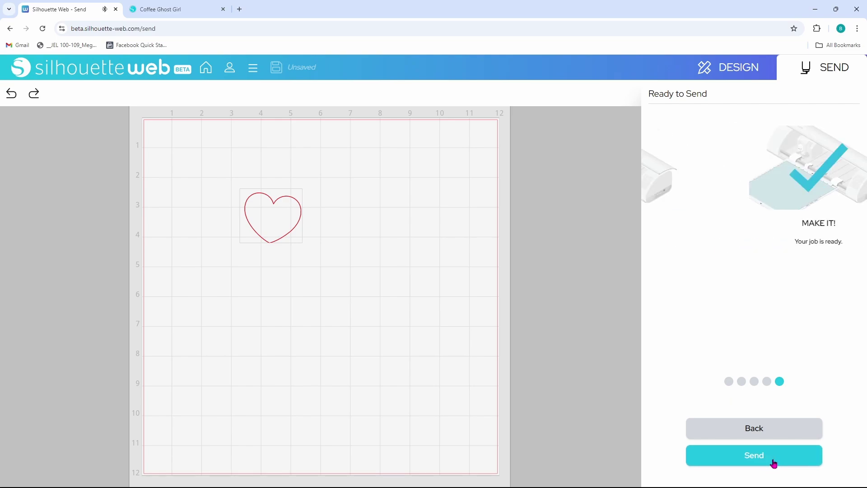